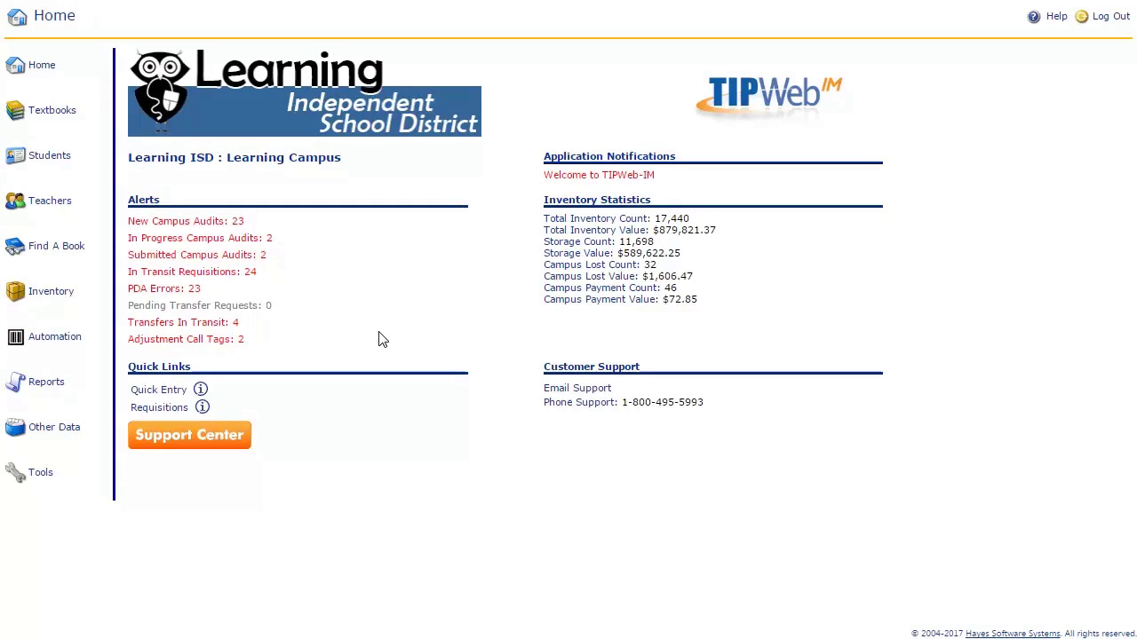
- Go to Other Data and open the Vendors/Publishers list to start adding a vendor
click(54, 433)
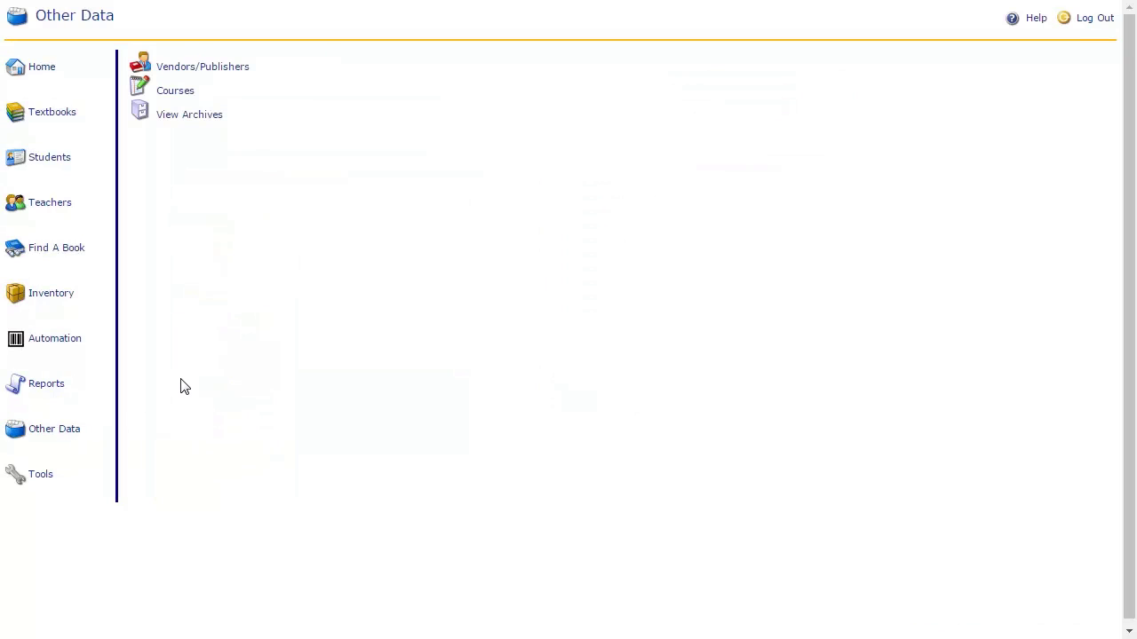
click(216, 69)
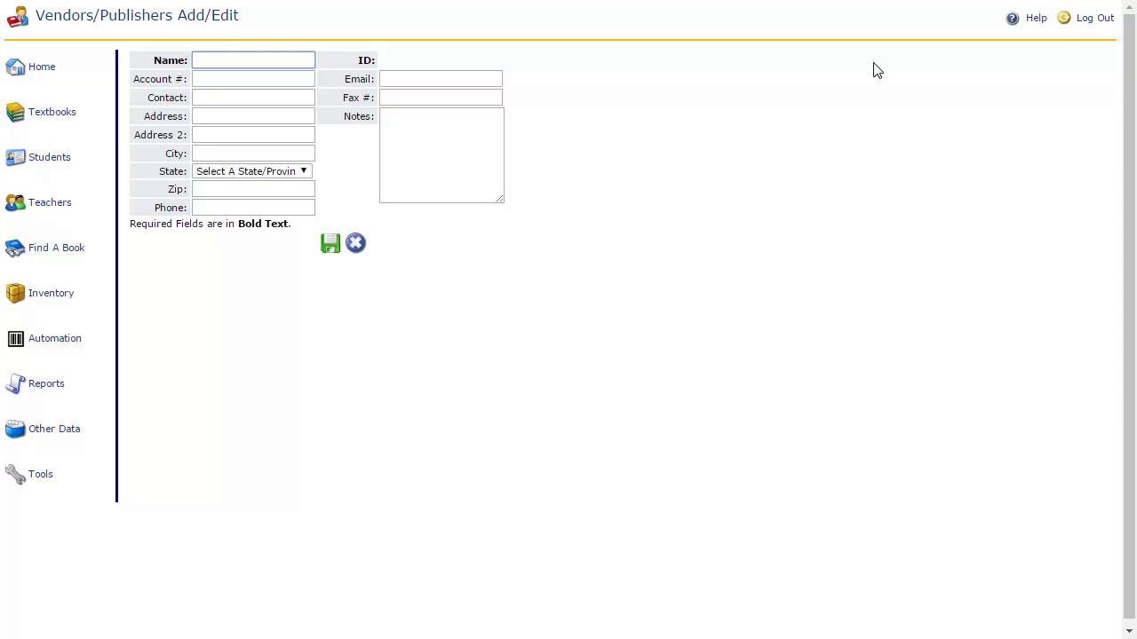
- Enter the vendor name 'Sample Vendor', its account number, contact name, street address and city Hamilton
text(Sample Vendor)
key(Tab)
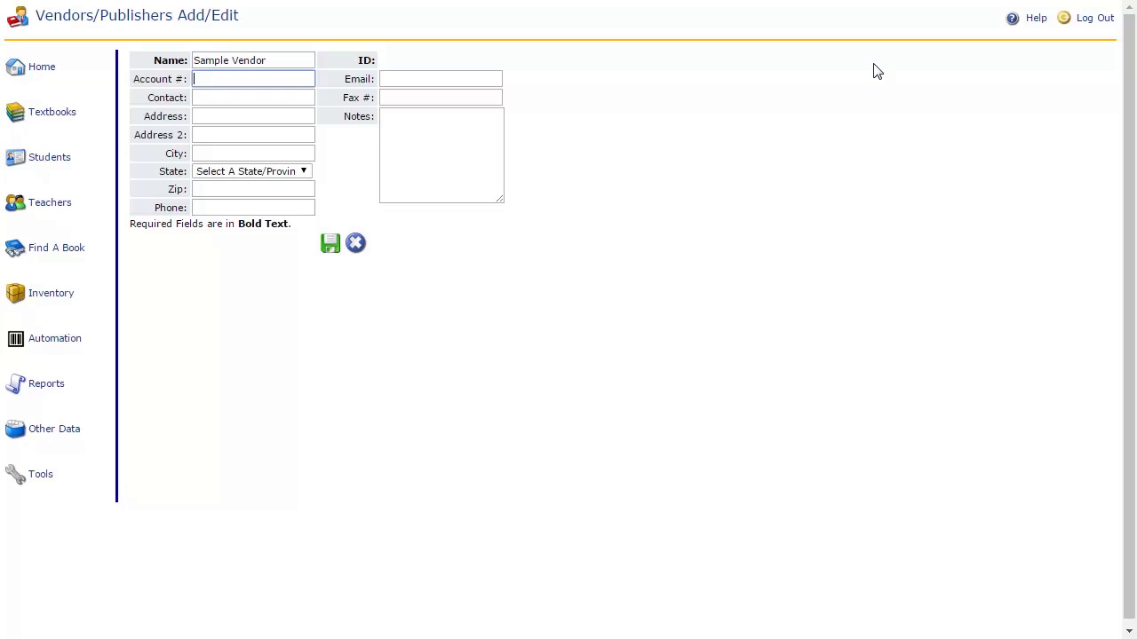
text(0014368)
key(Tab)
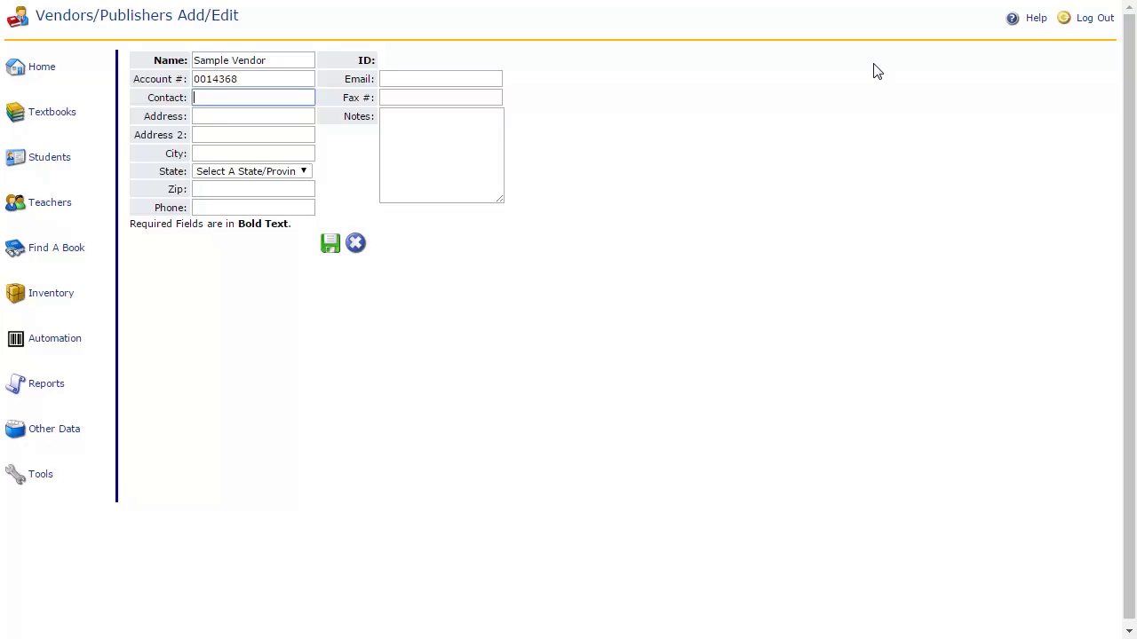
text(Jon Doe)
key(Tab)
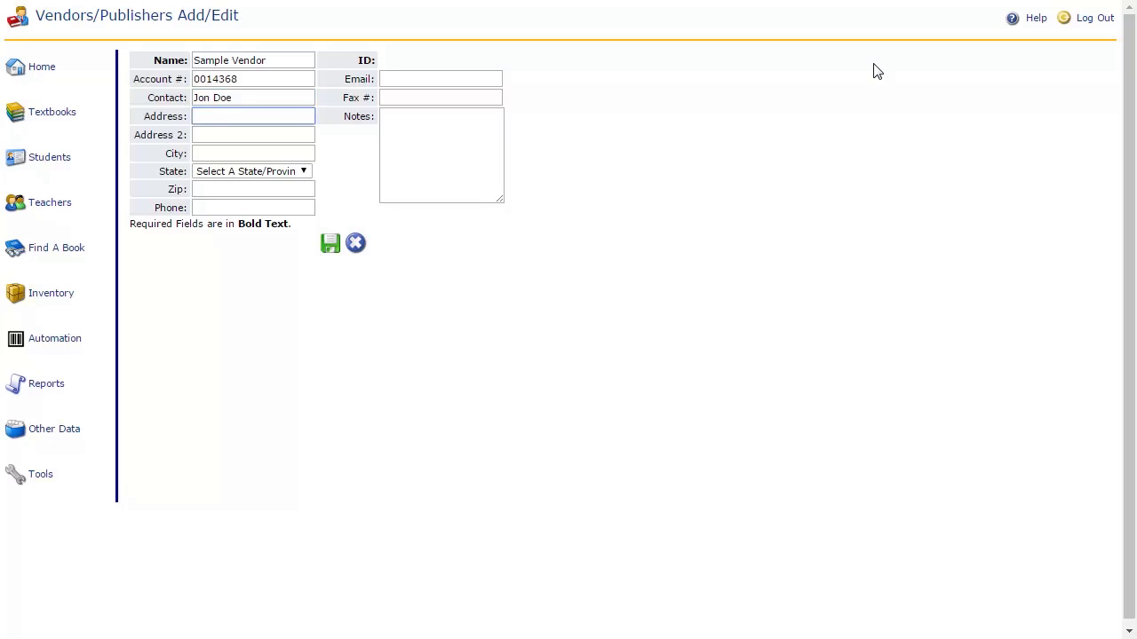
text(123456789 Duel Lane)
key(Tab)
key(Tab)
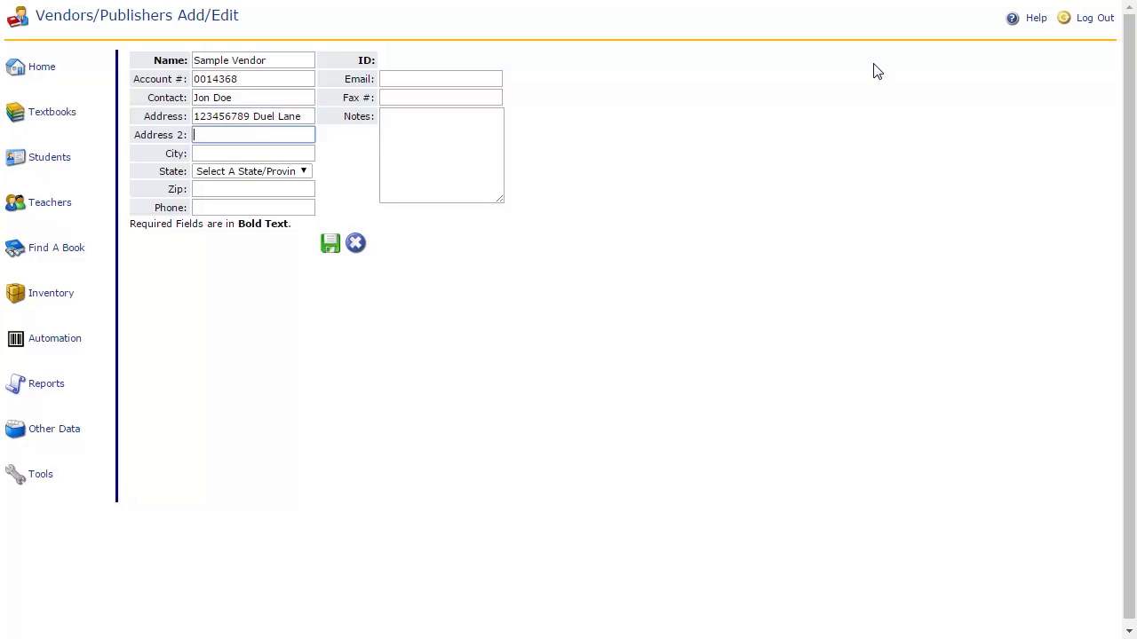
text(Hamilton)
- Set the state to New Jersey, fill in zip, phone, e-mail and fax, and add the note 'Sample Notes'
click(302, 171)
drag(363, 227, 364, 336)
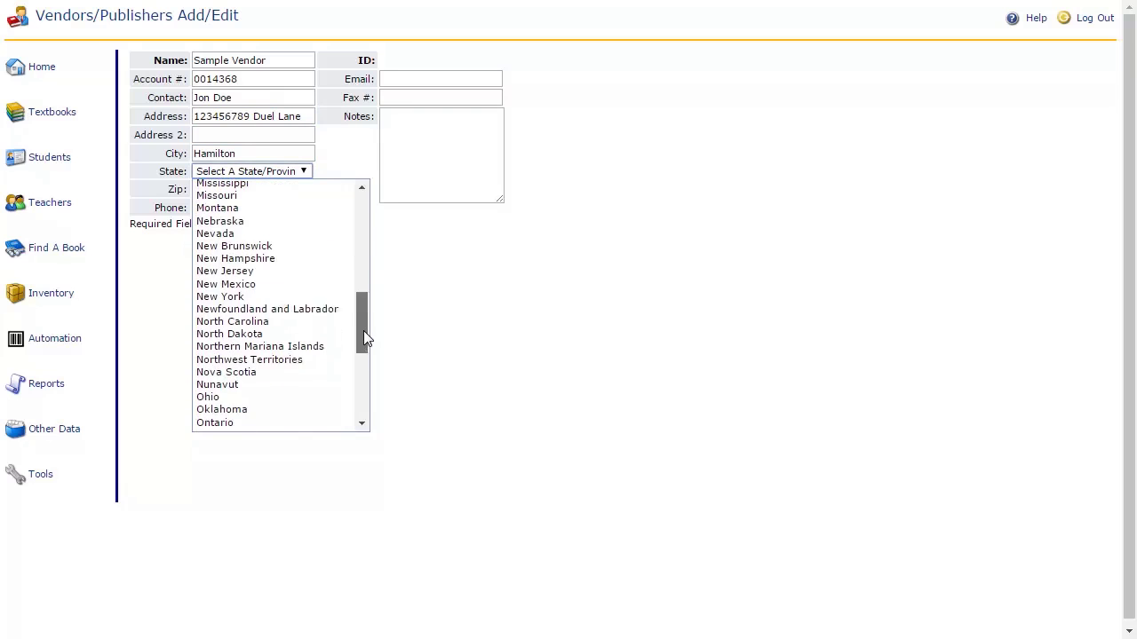
click(229, 279)
click(264, 187)
text(00000)
click(260, 207)
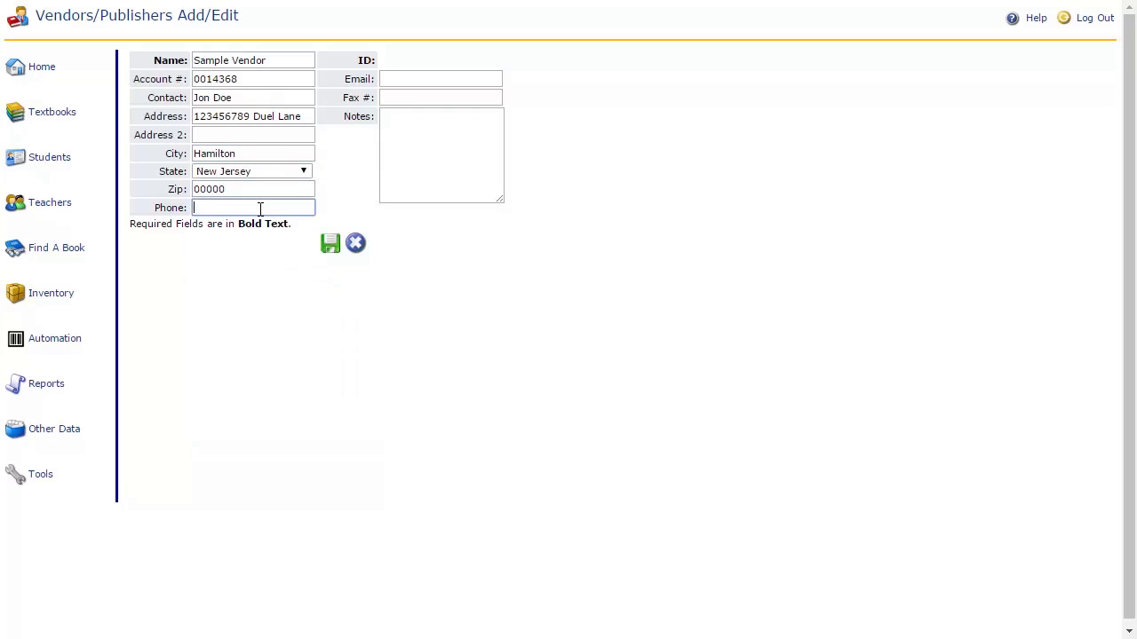
text(123-456-79)
text(90)
click(441, 76)
text(jon@sample.net)
key(Tab)
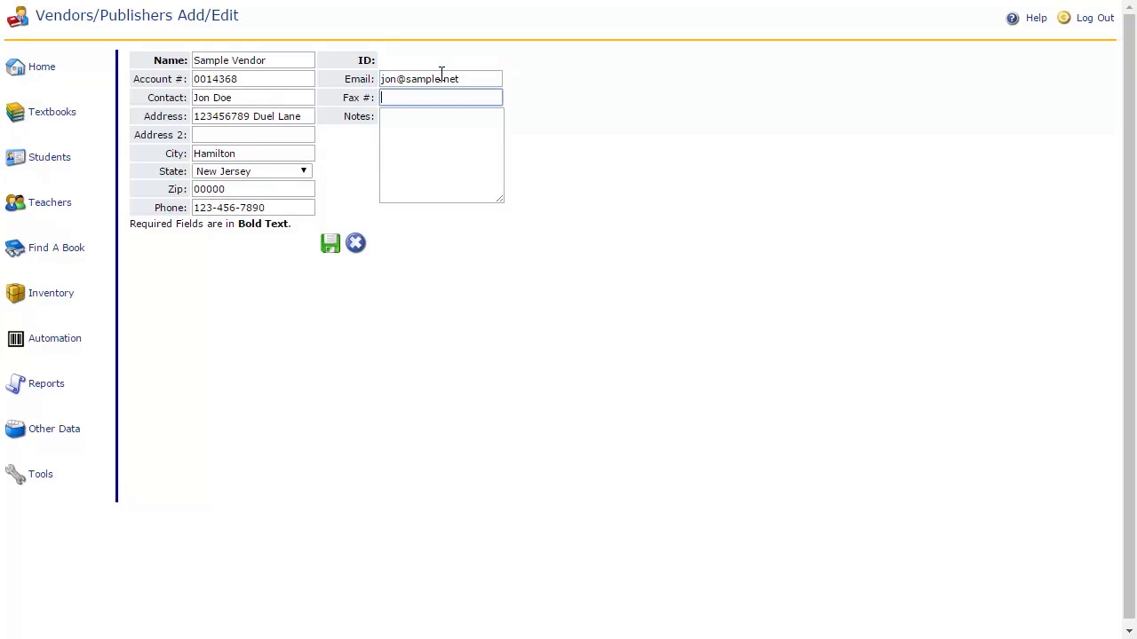
text(123-456-7890)
click(428, 146)
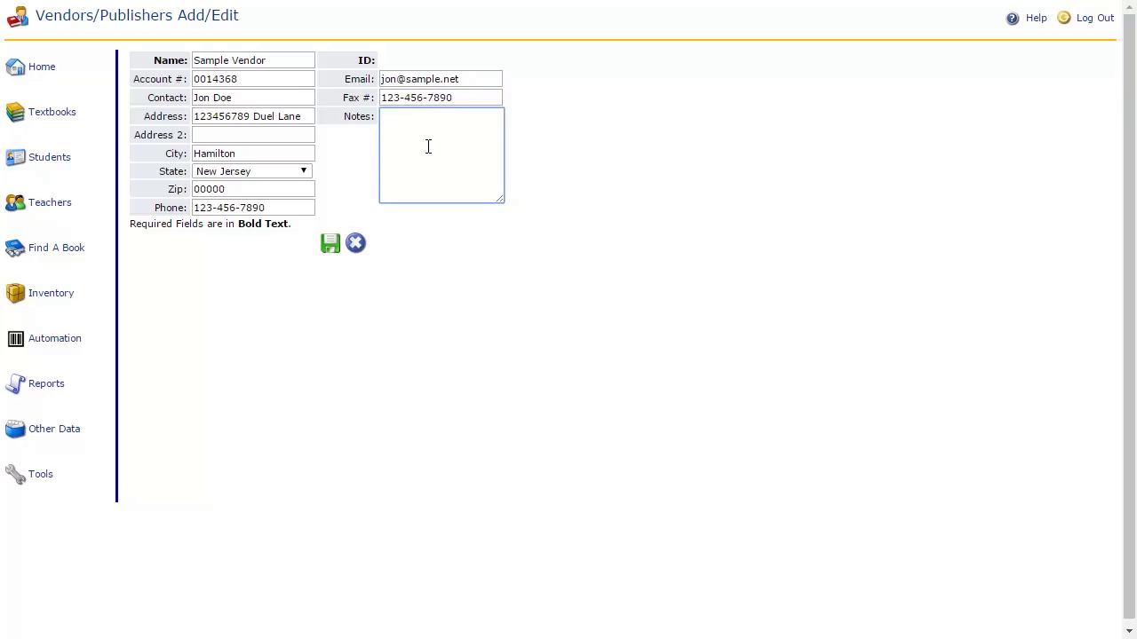
text(Sample Notes)
- Save Sample Vendor, view its new details page, then go back to the vendor list
click(330, 246)
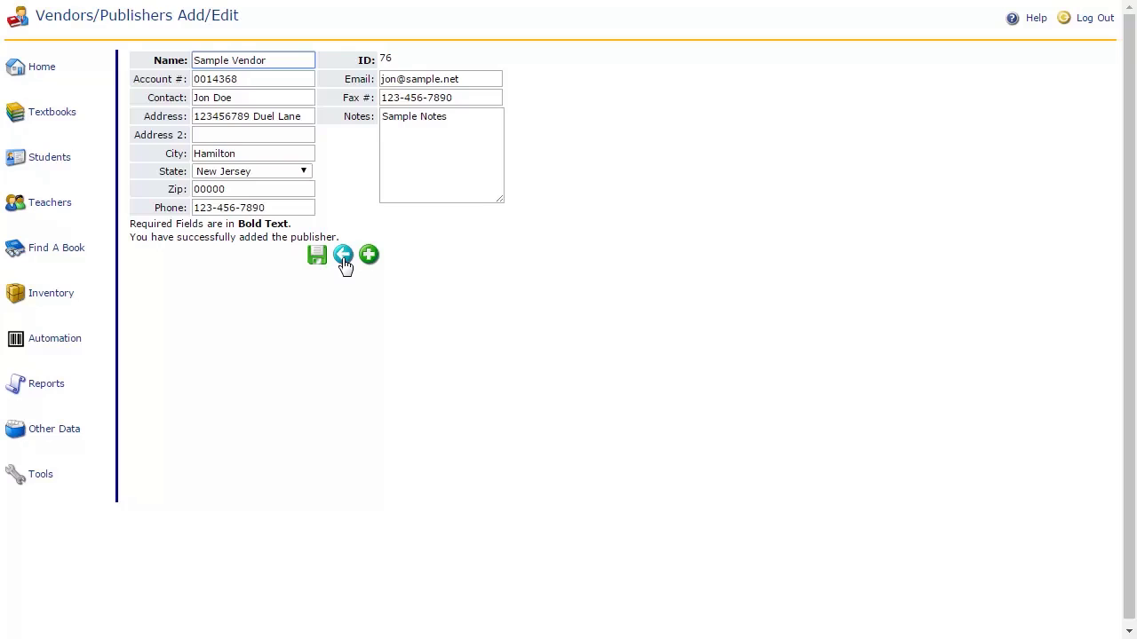
click(344, 265)
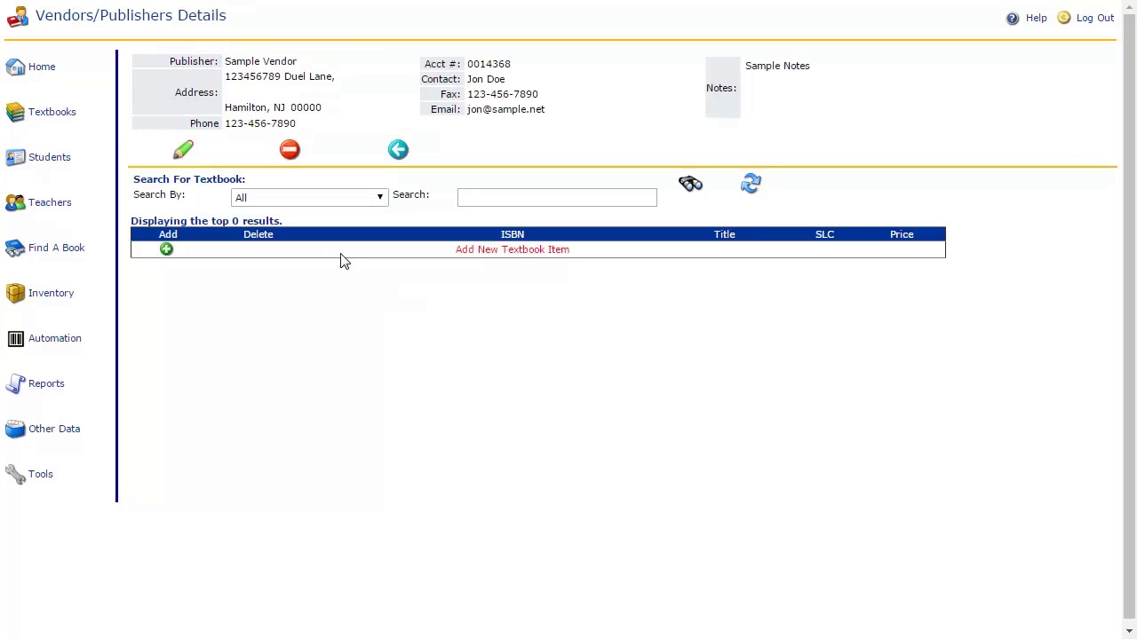
click(399, 151)
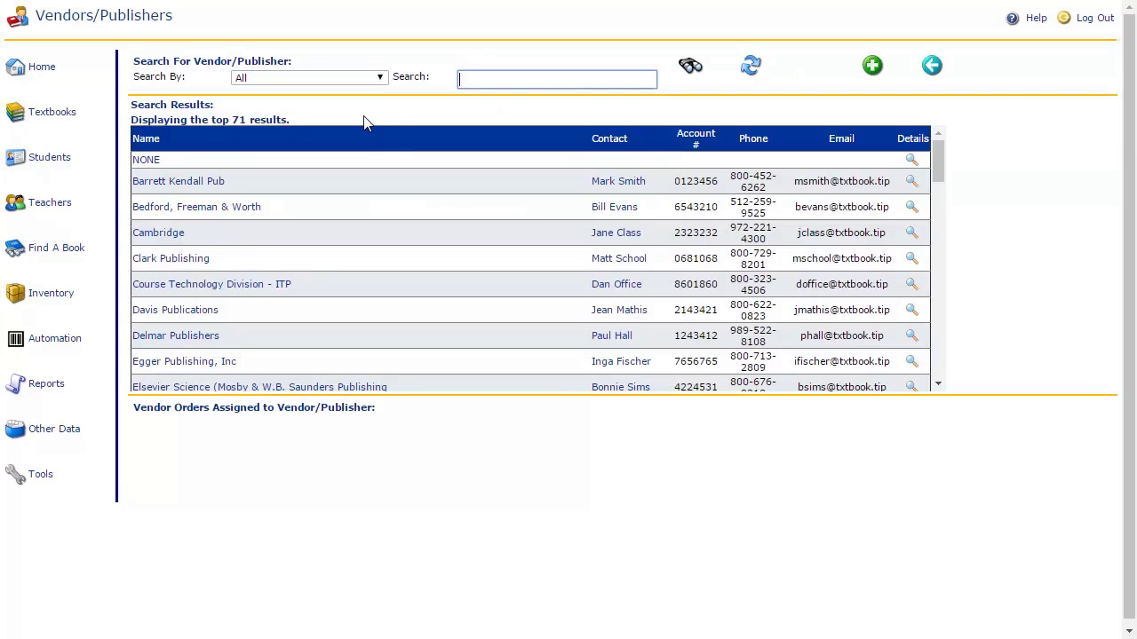
- Sort the vendor list by name, then by contact in descending order
click(147, 140)
click(147, 139)
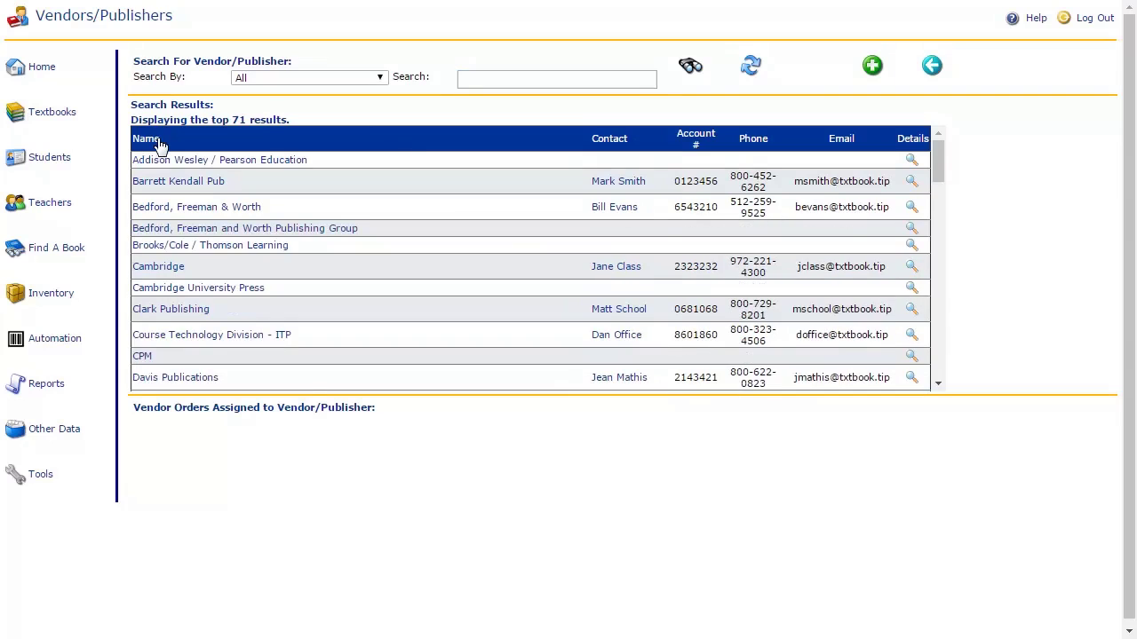
click(606, 143)
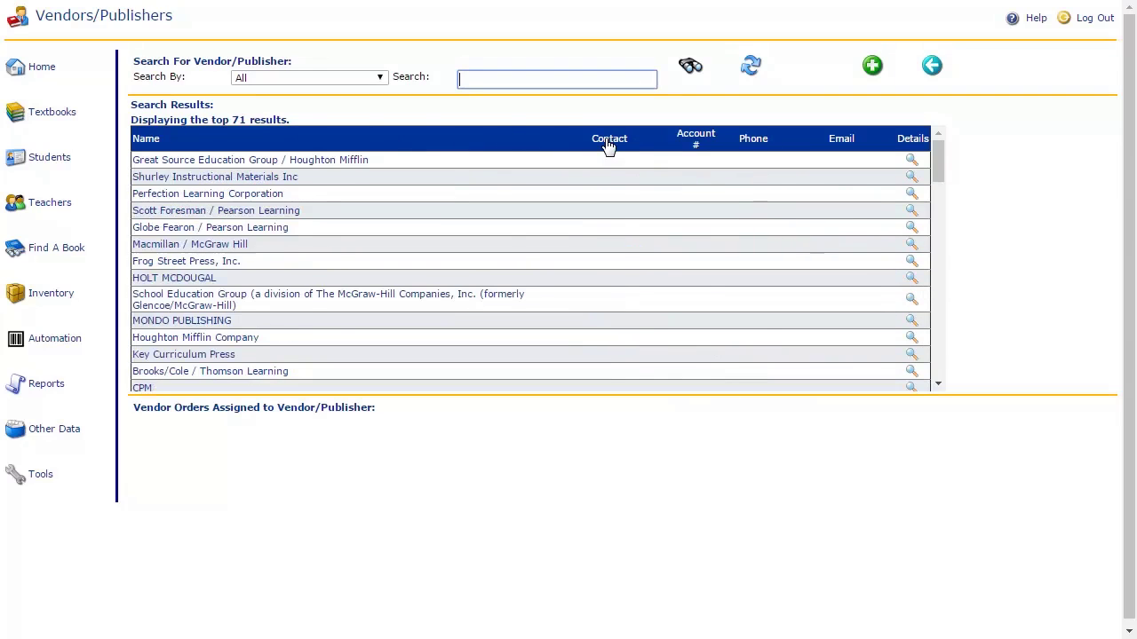
click(609, 142)
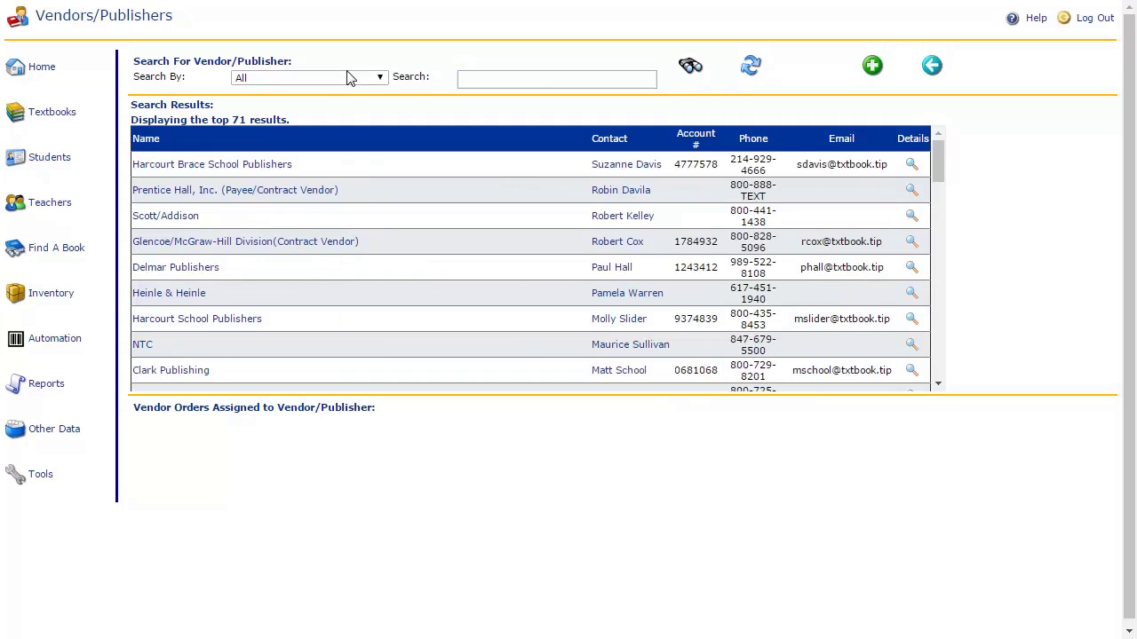
- Set the vendor search to match by Account #
click(345, 79)
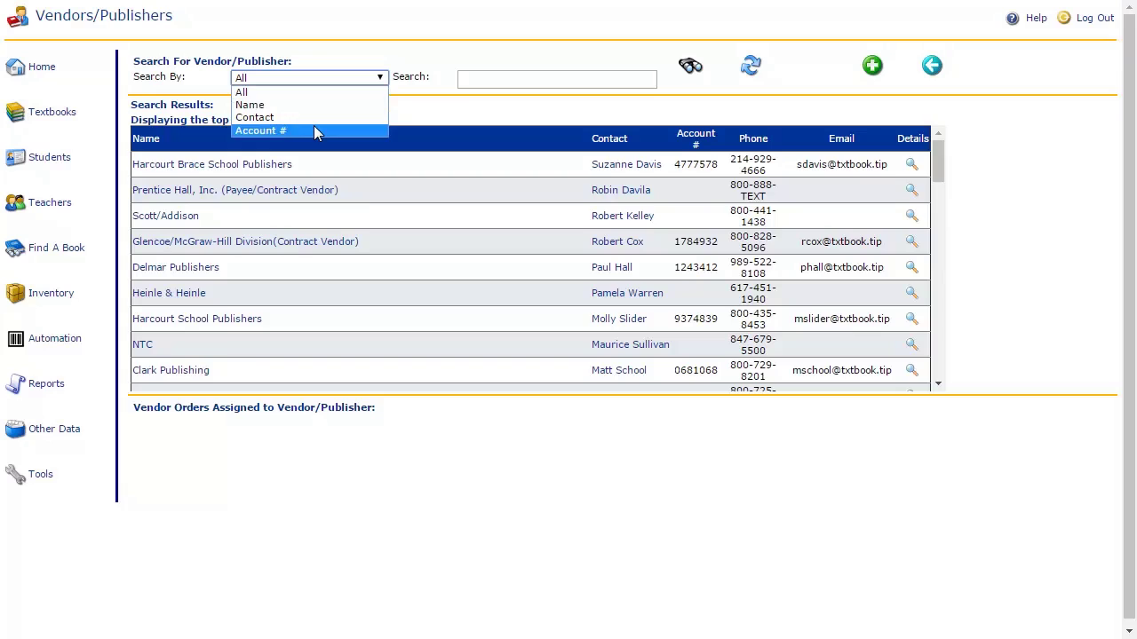
click(313, 130)
click(496, 80)
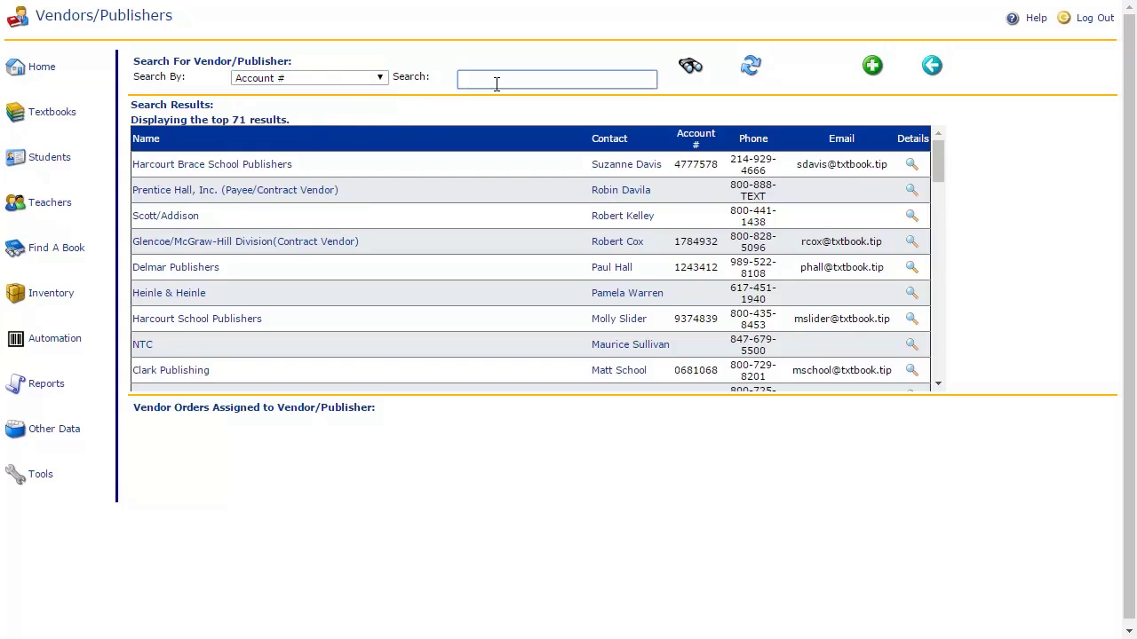
- Search by the publisher's account number and open Egger Publishing, Inc's details
text(76)
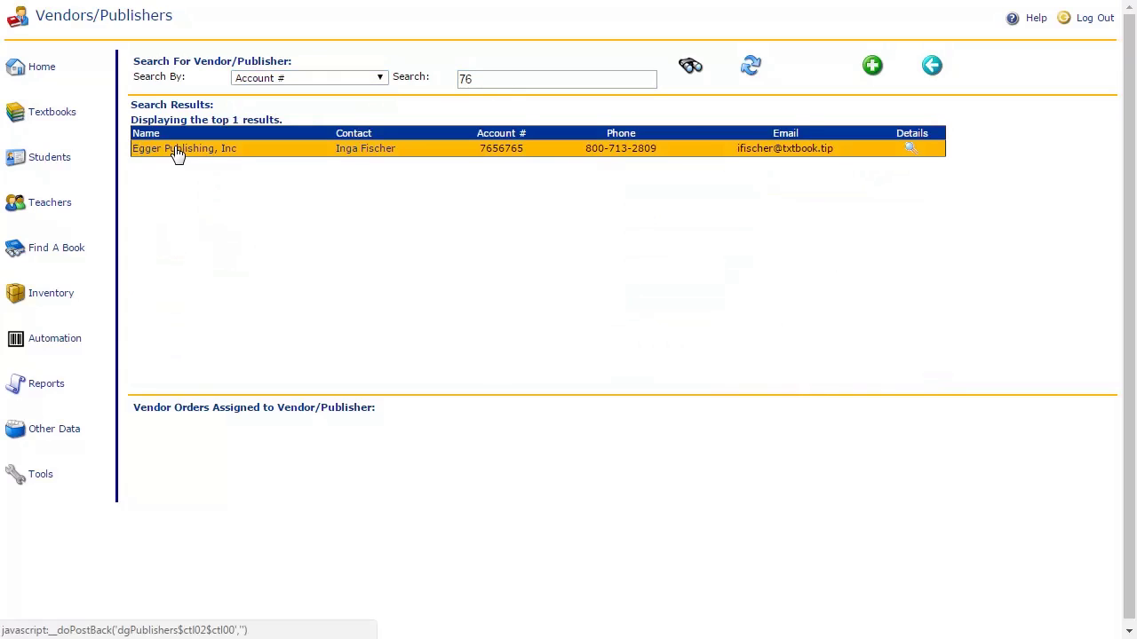
click(175, 148)
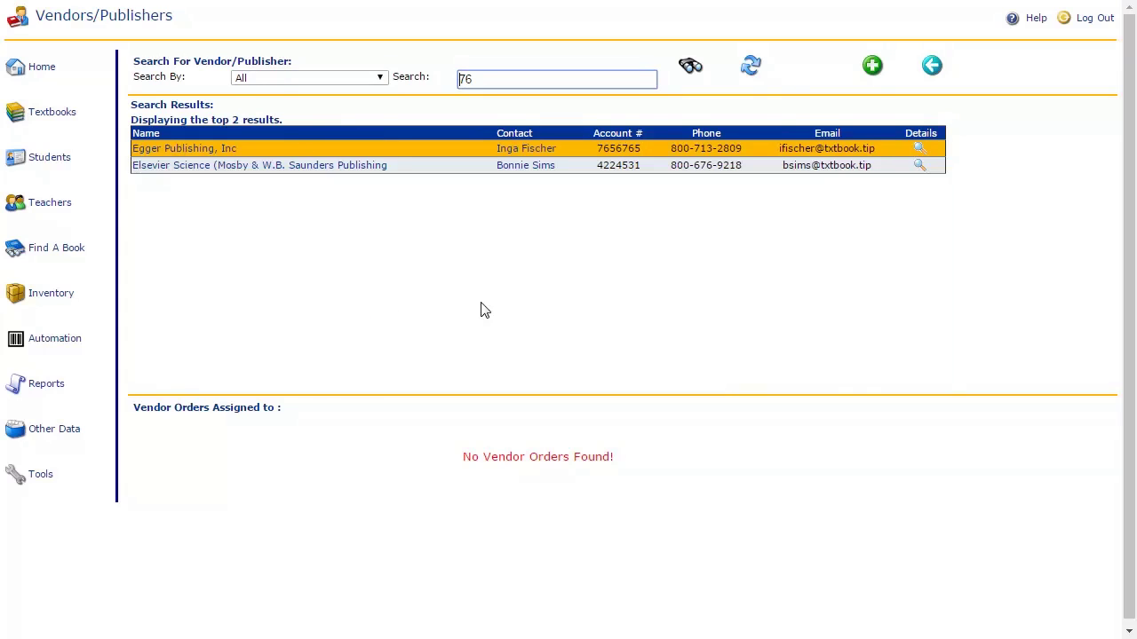
click(923, 151)
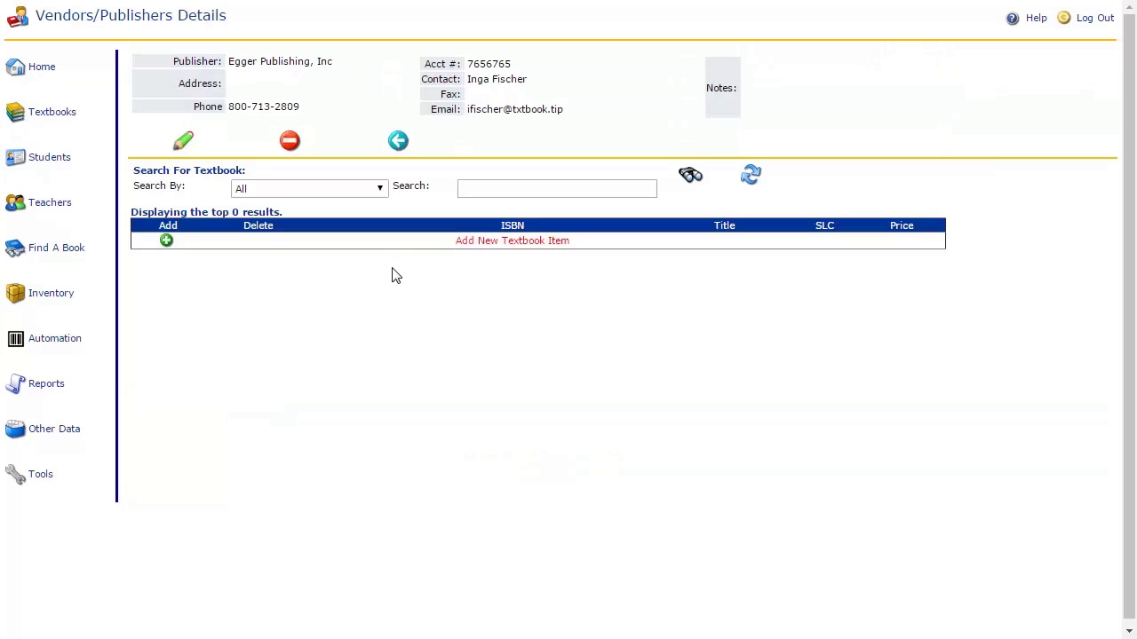
- Open Egger Publishing, Inc's record for editing, save it, and return to its details
click(183, 144)
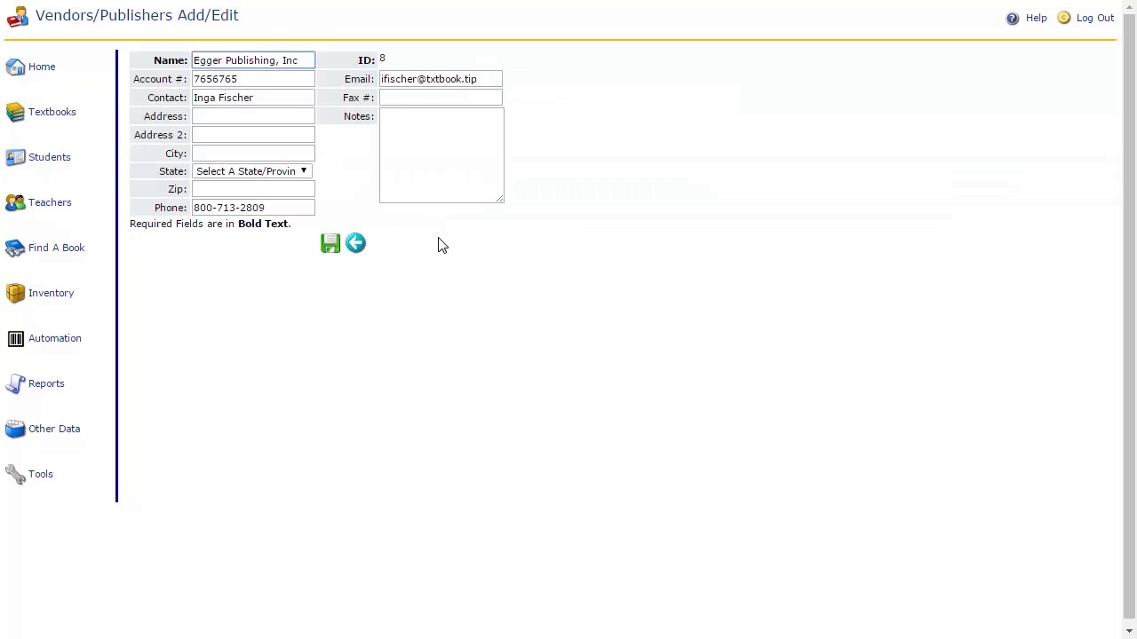
click(327, 249)
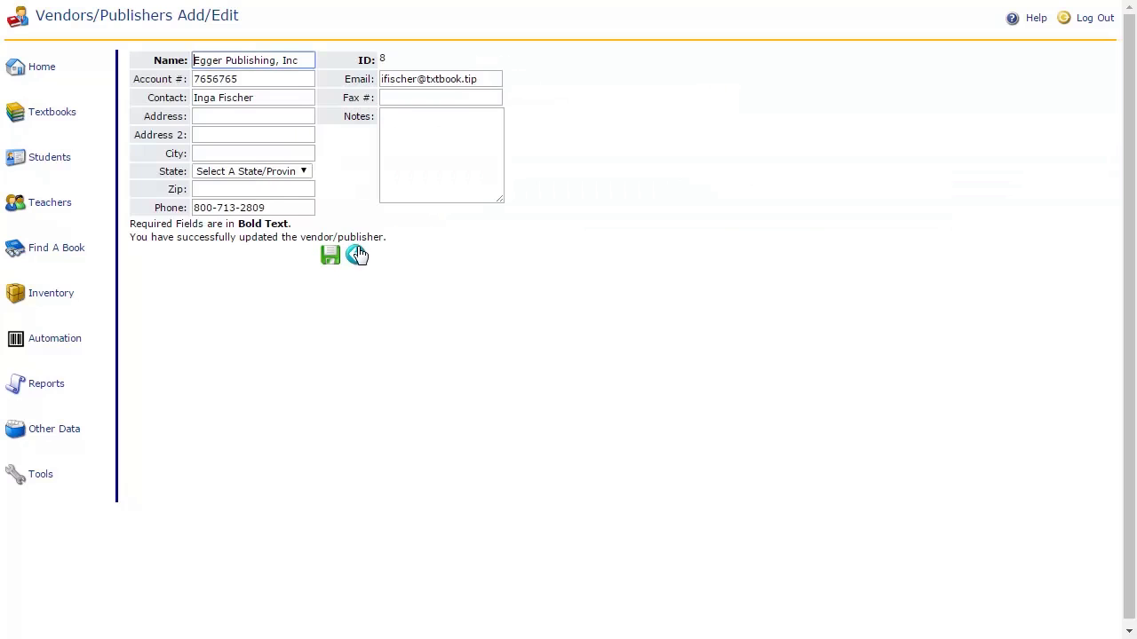
click(356, 255)
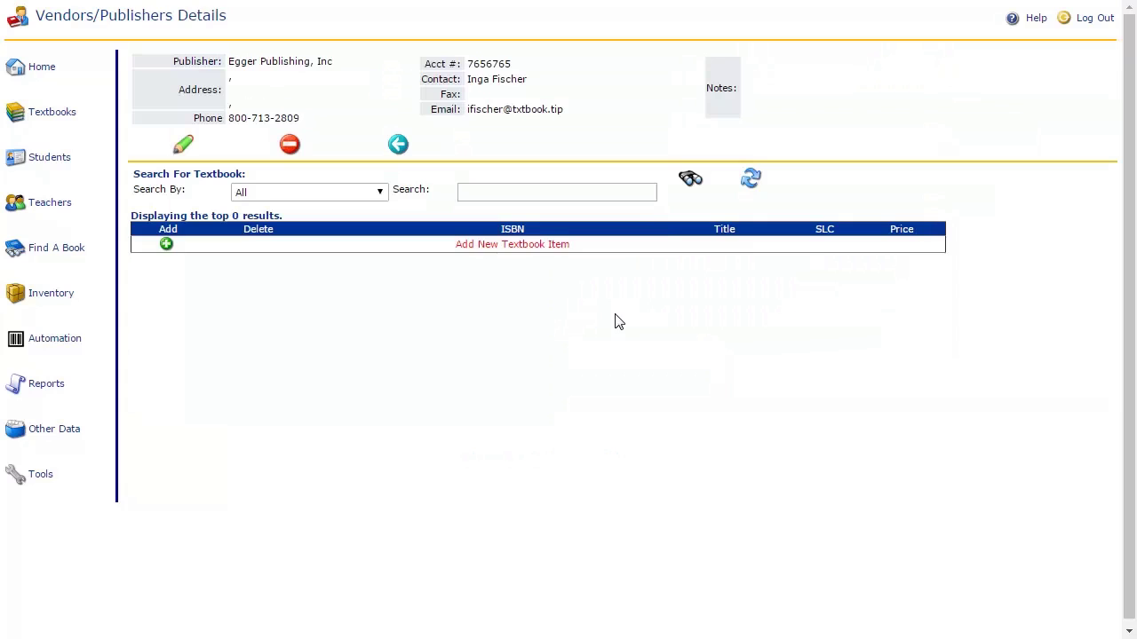
click(167, 246)
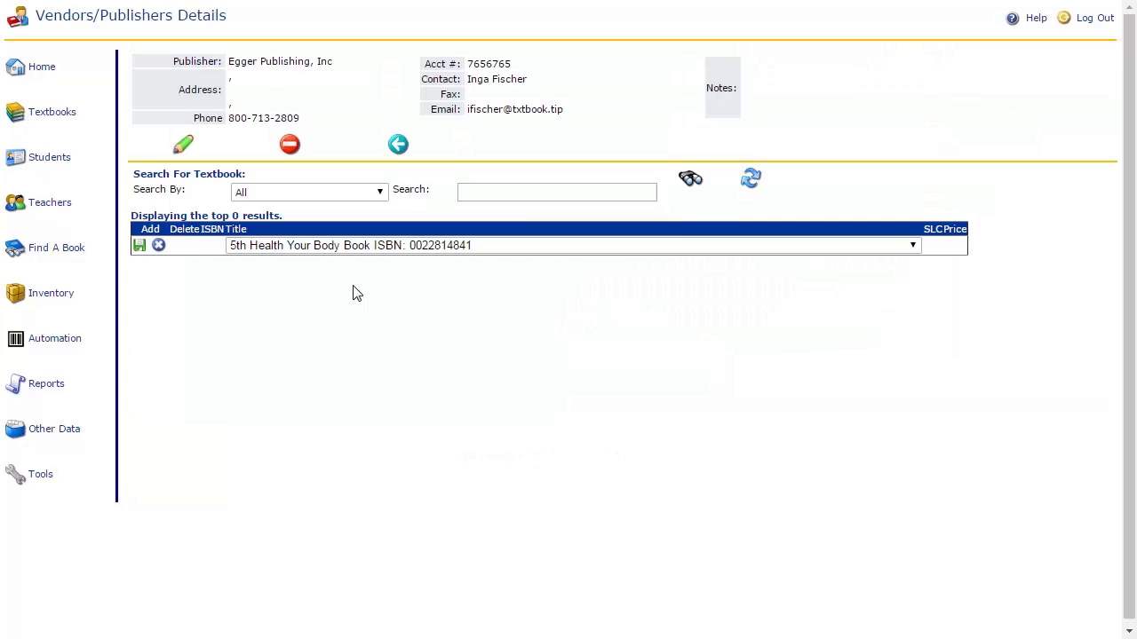
click(537, 252)
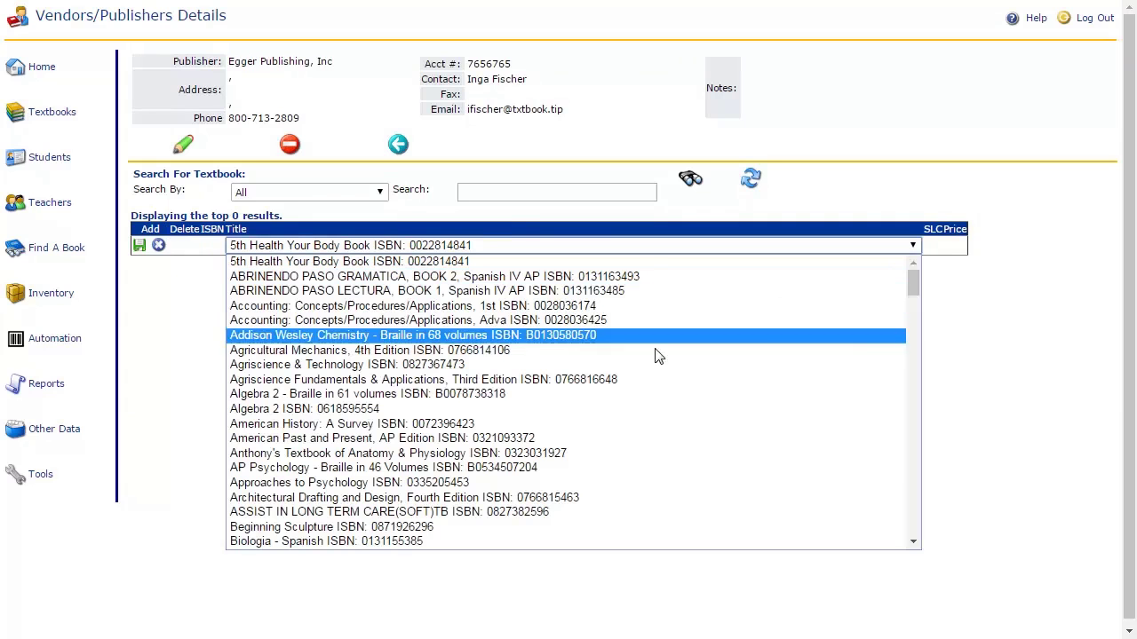
click(424, 528)
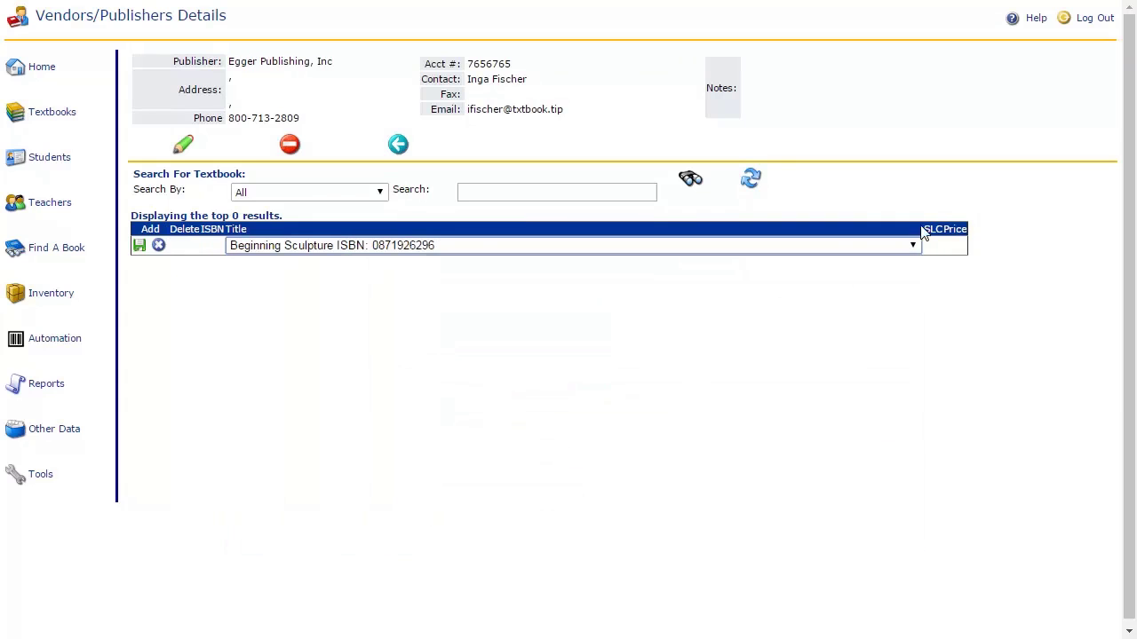
click(139, 245)
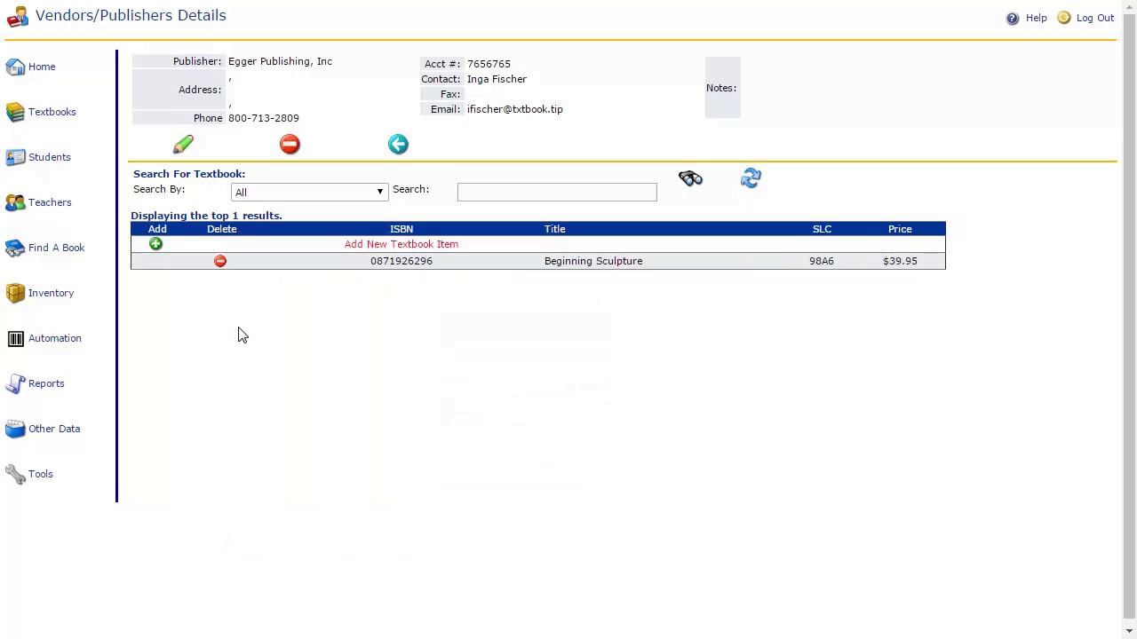
- Delete the Beginning Sculpture textbook entry and confirm the removal
click(221, 264)
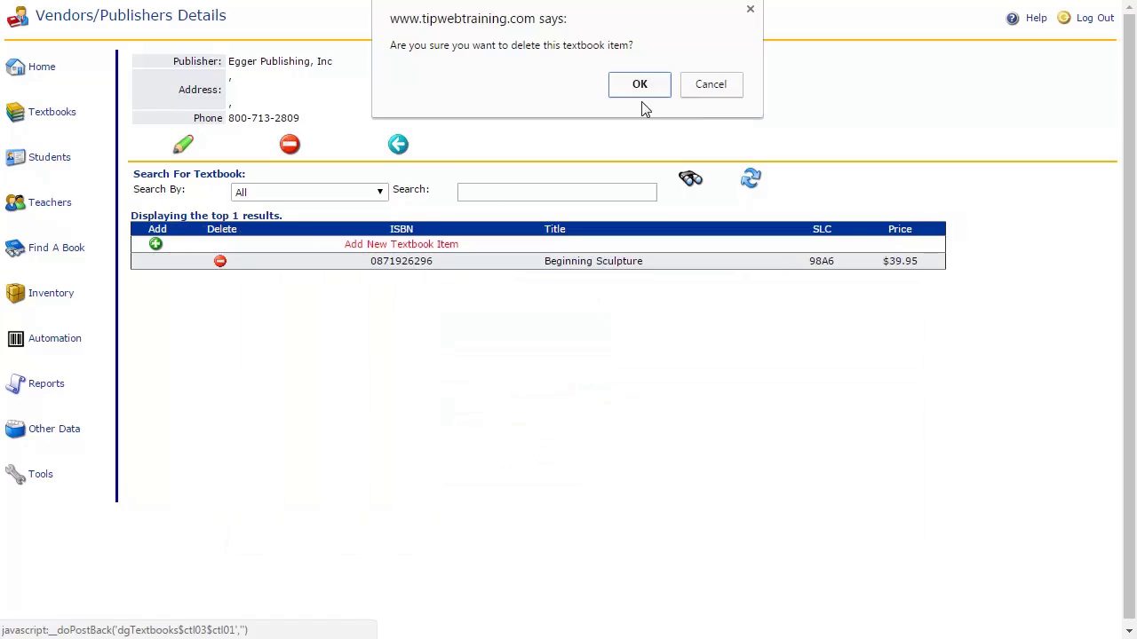
click(641, 86)
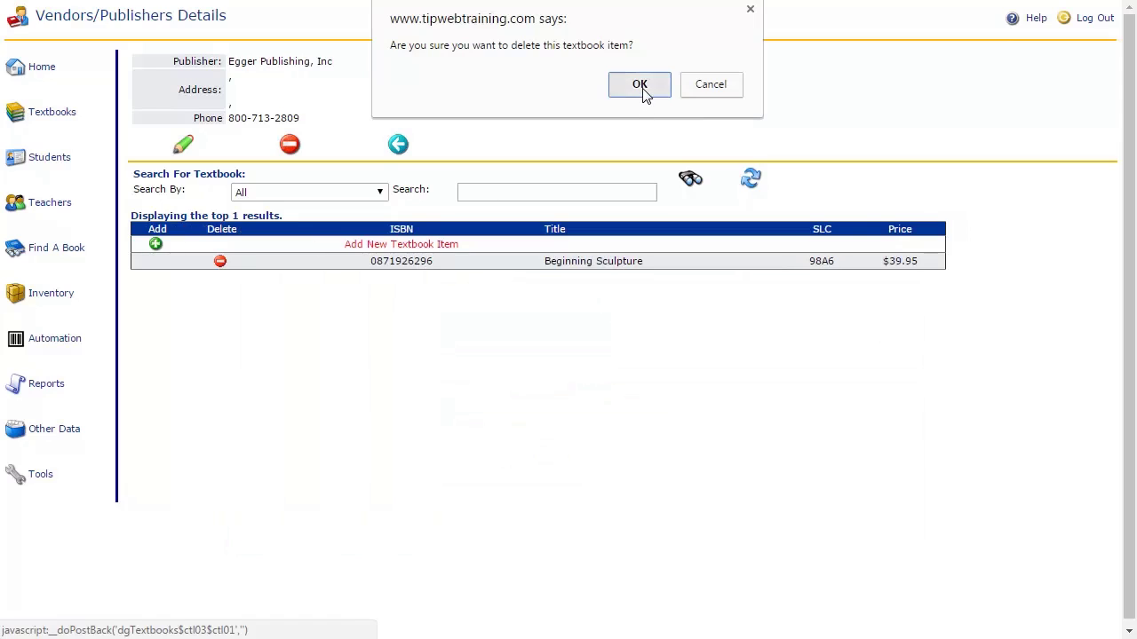